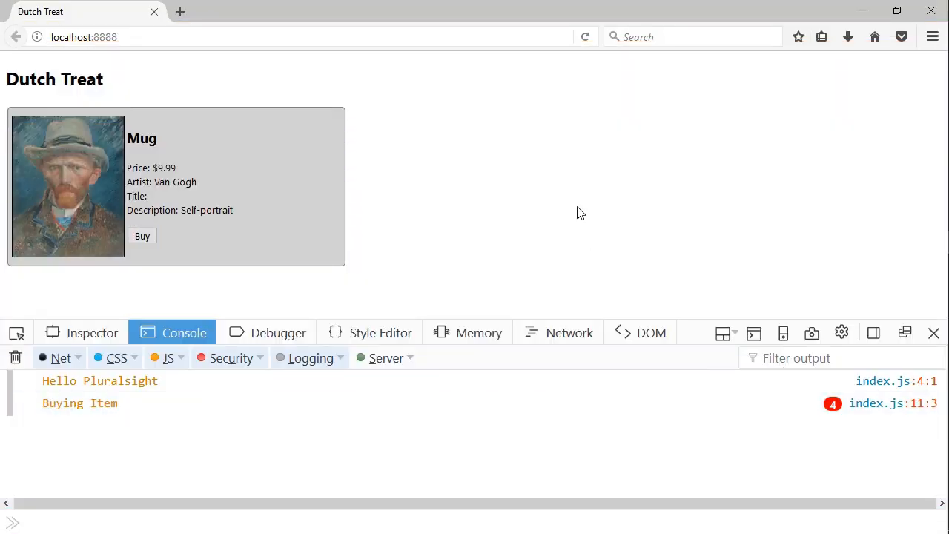
Switch from the browser to index.html and select the Price through Title list items
key("alt+Tab")
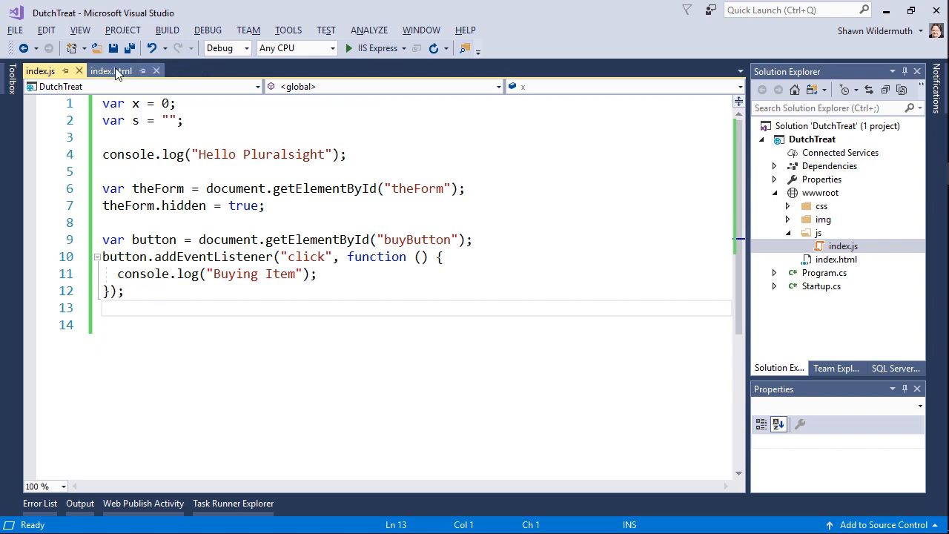
left_click(111, 71)
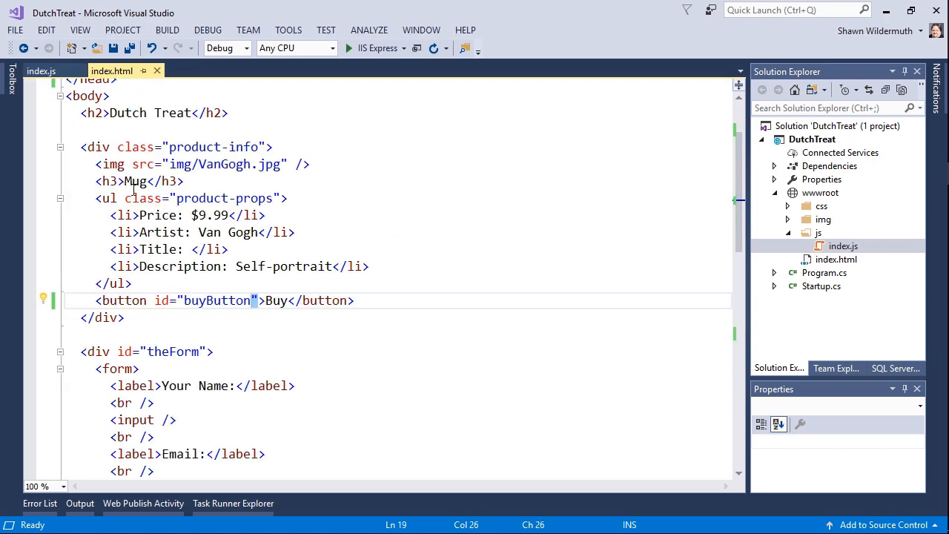
left_click_drag(97, 215, 392, 253)
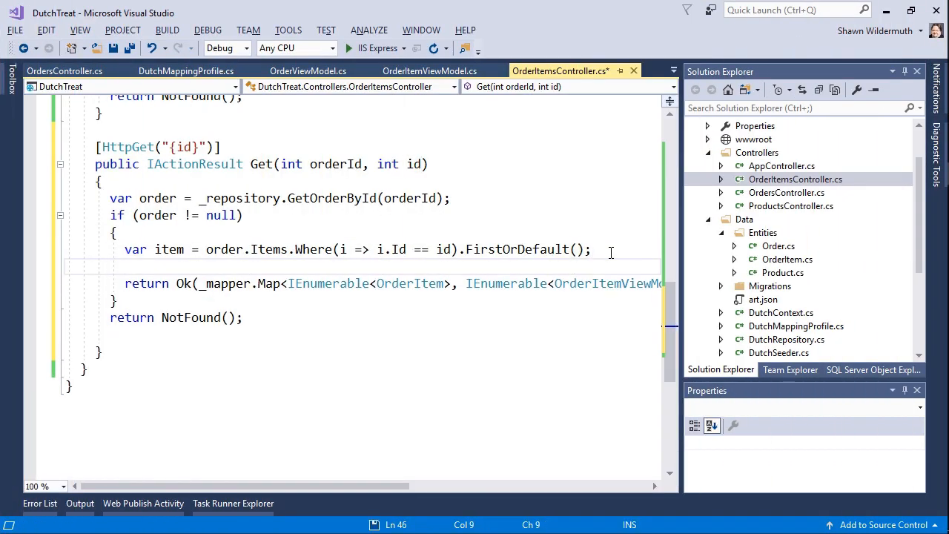
Save OrderItemsController.cs with Ctrl+S
key("ctrl+s")
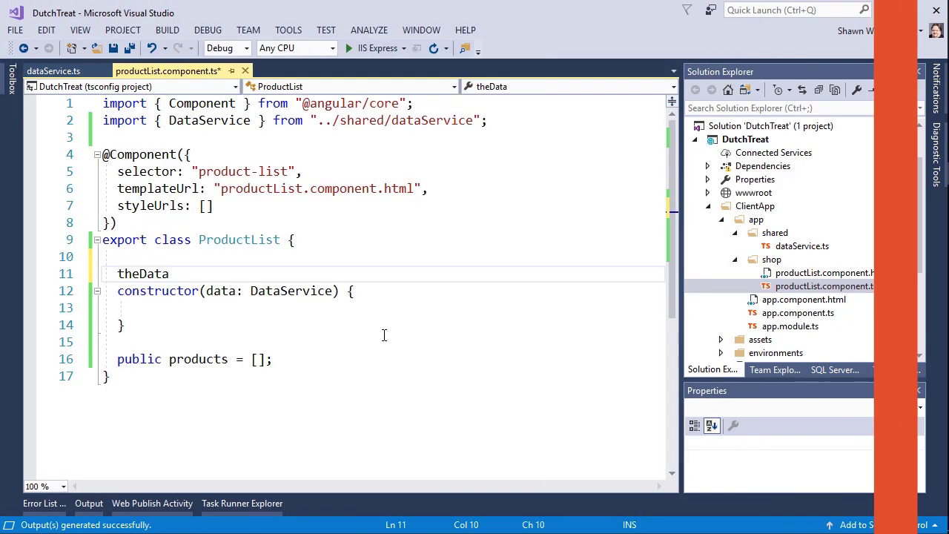
type(": Da")
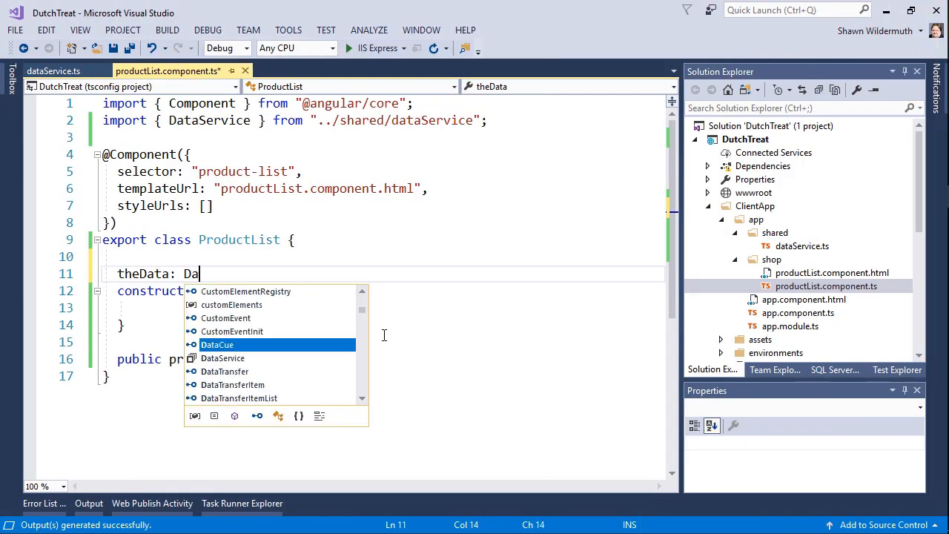
type("taServiv")
Delete the unfinished theData line so the constructor injects a private DataService
key("Home")
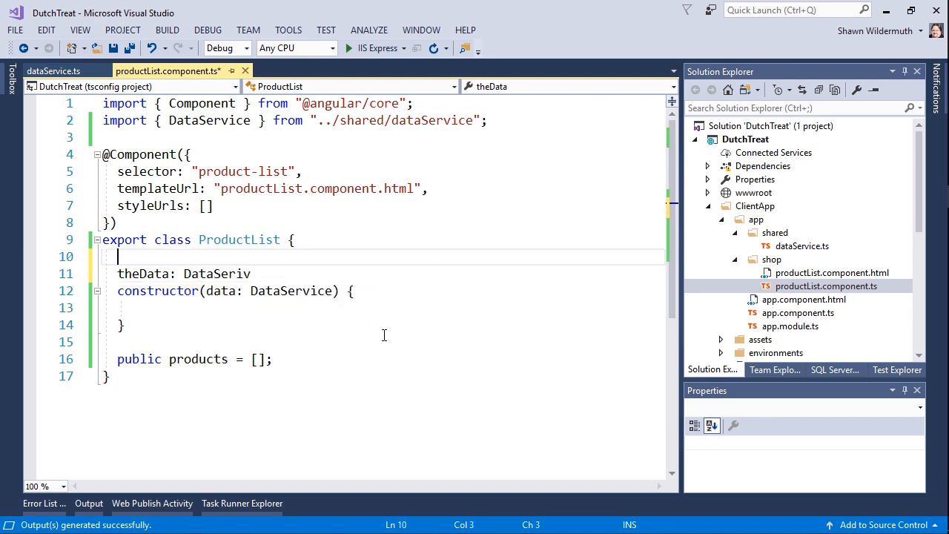
key("shift+Down")
key("Delete")
key("ctrl+Right")
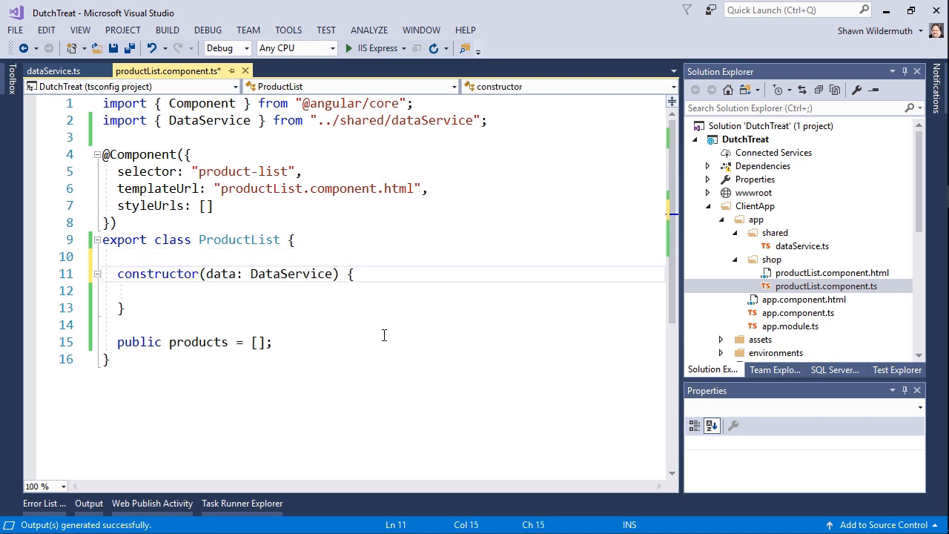
type("private")
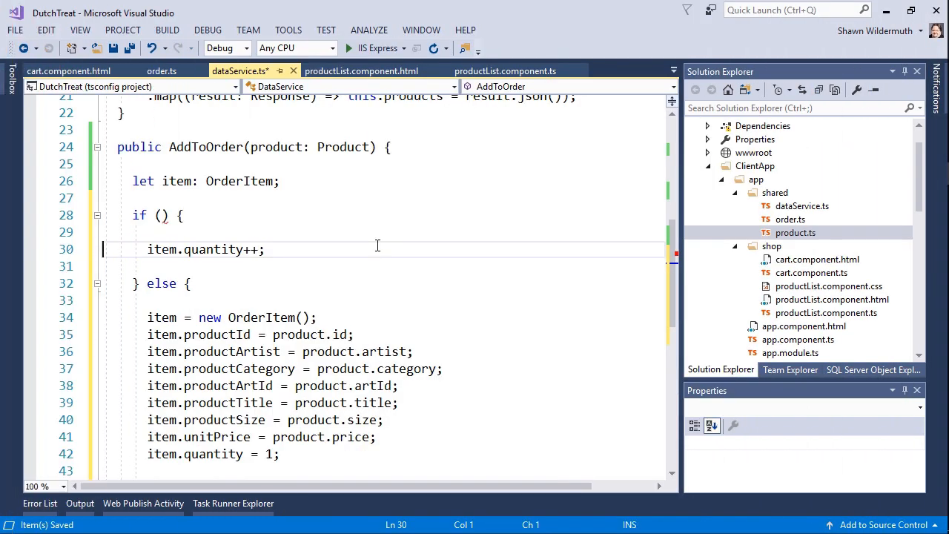
In dataService.ts, move to the end of AddToOrder's item declaration to begin its assignment
key("Up")
key("Up")
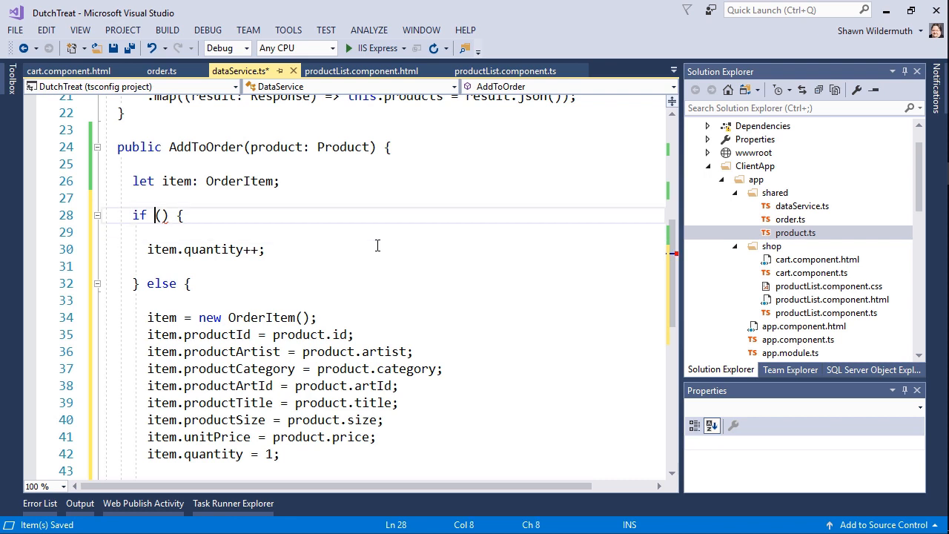
key("ctrl+Right")
key("ctrl+Right")
key("Up")
key("Up")
key("End")
key("Left")
type("=")
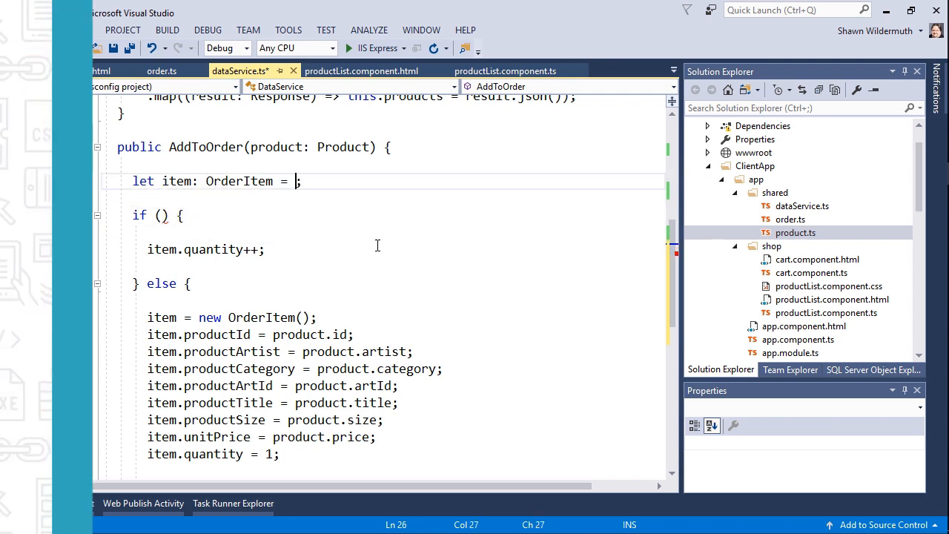